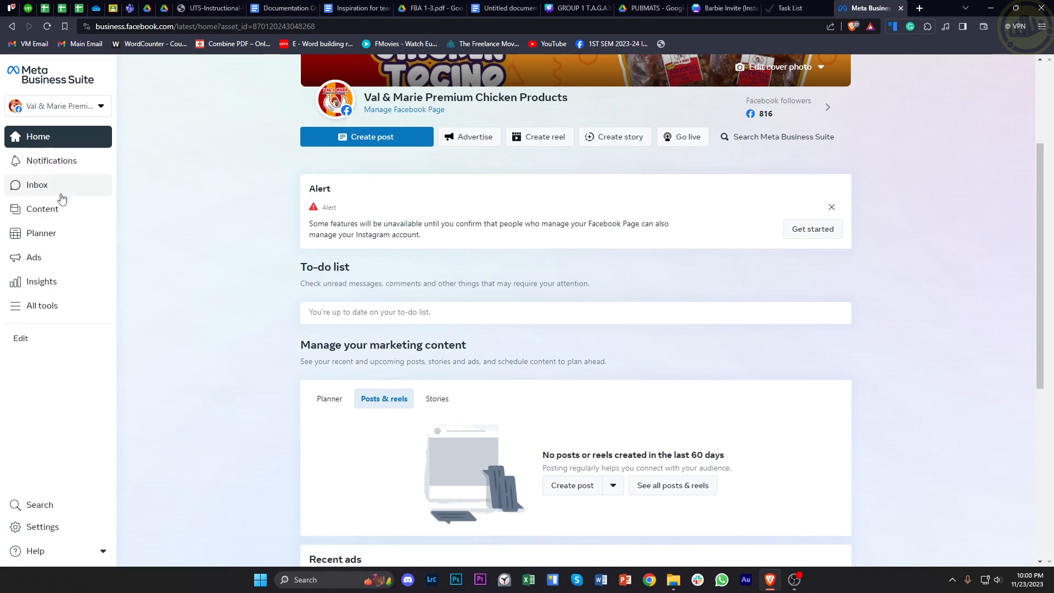
# - Go to the Content section listing the page's published posts and reels
pyautogui.click(41, 208)
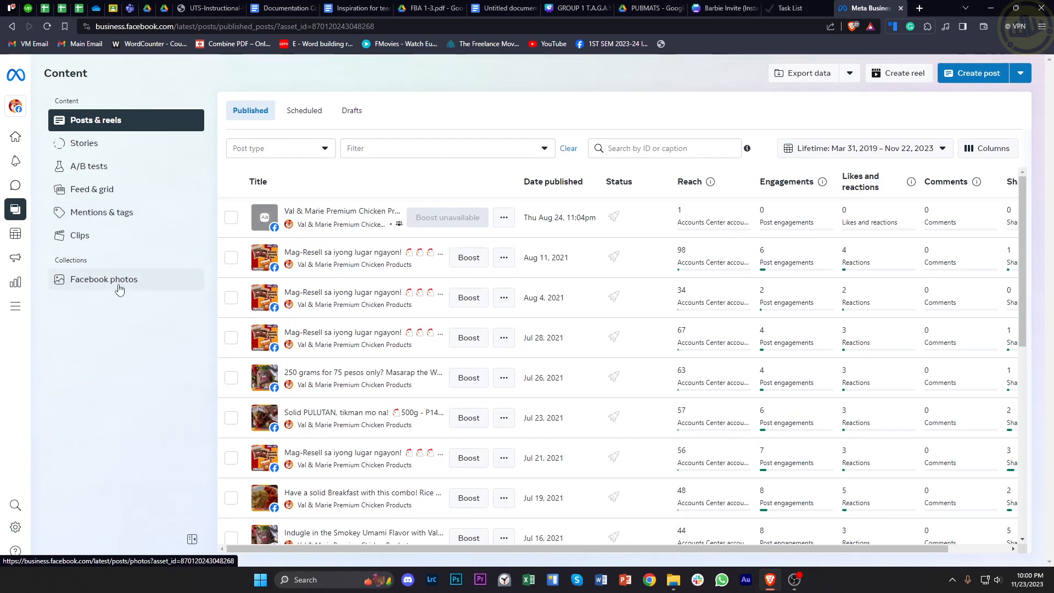
pyautogui.moveTo(42, 526)
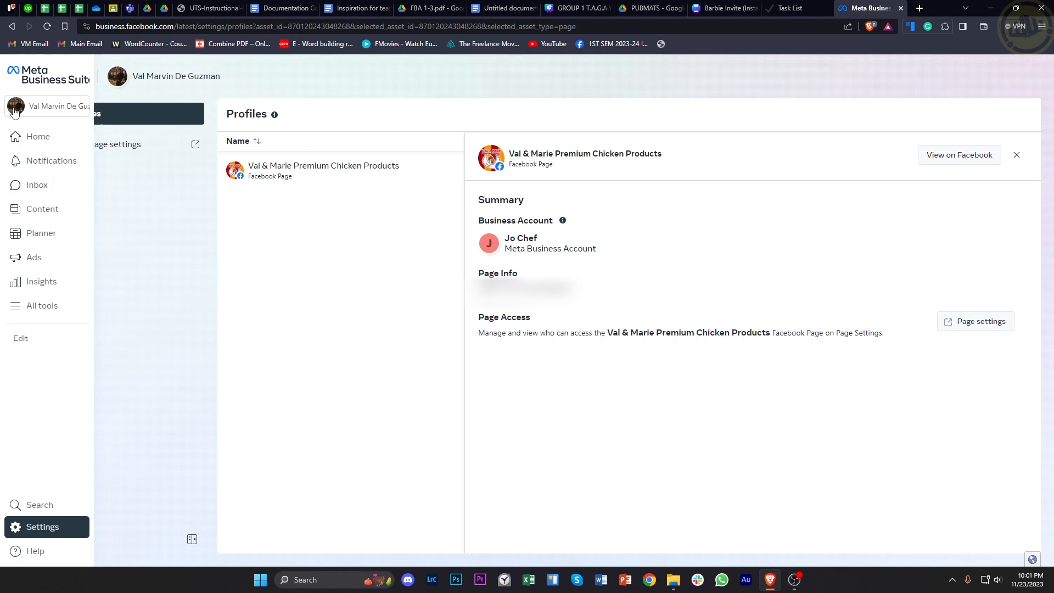
# - Return to the business Home overview via the account selector
pyautogui.click(58, 105)
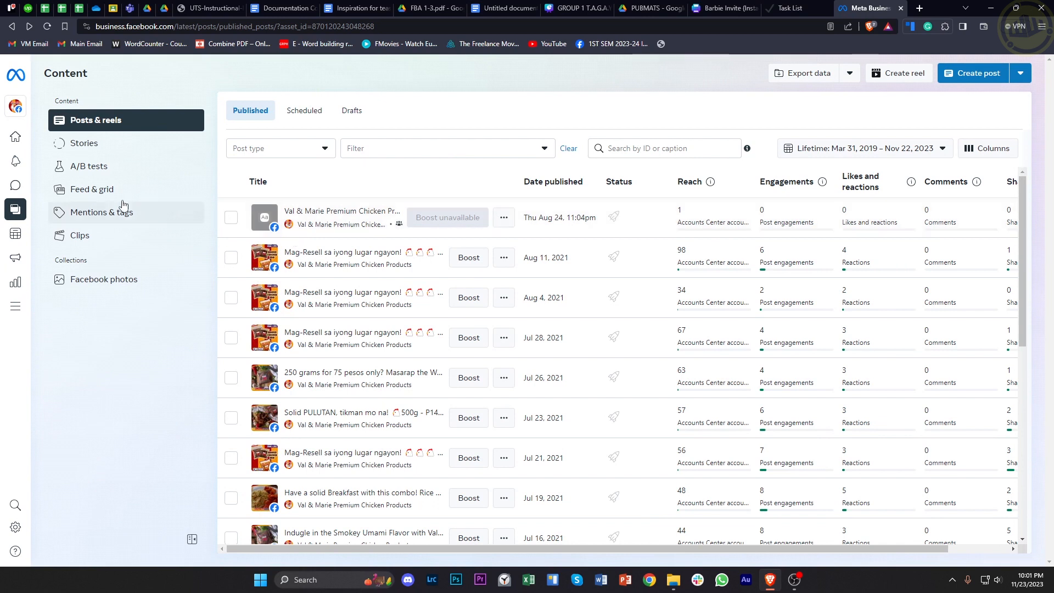
pyautogui.click(37, 136)
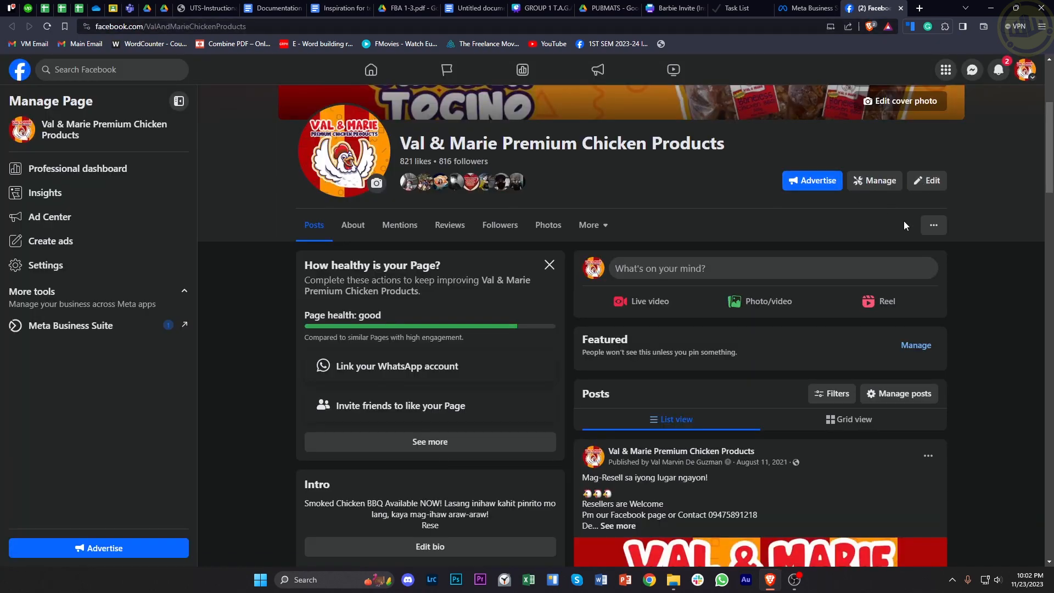
# - Bring up the Edit Page dialog for the Val & Marie Facebook page
pyautogui.click(924, 180)
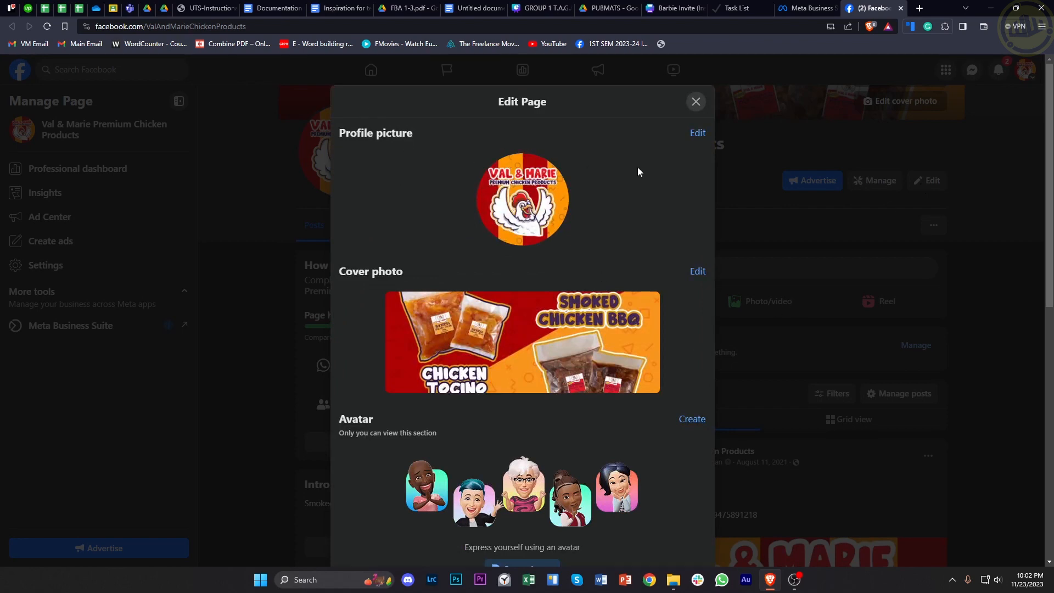
# - Review the profile picture chooser and Upload photo option, then cancel and close it unchanged
pyautogui.click(697, 132)
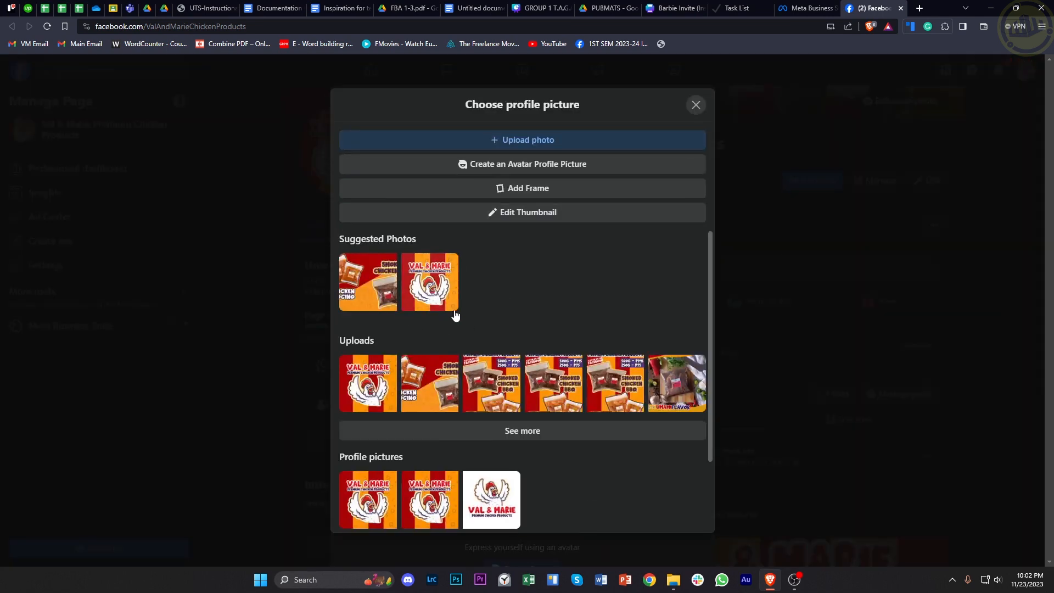
pyautogui.scroll(-1, 428, 319)
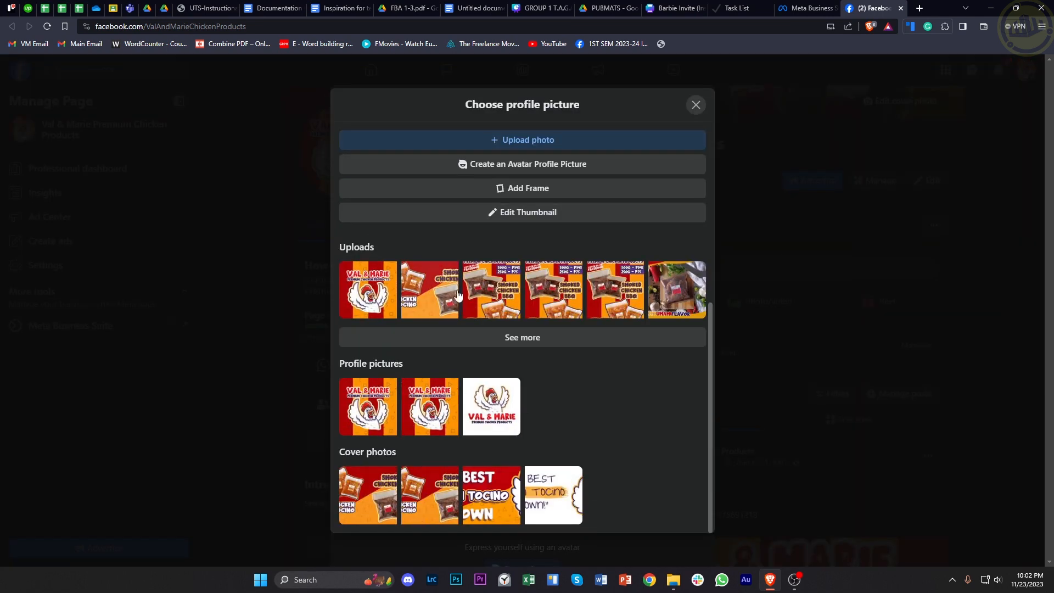
pyautogui.scroll(1, 553, 326)
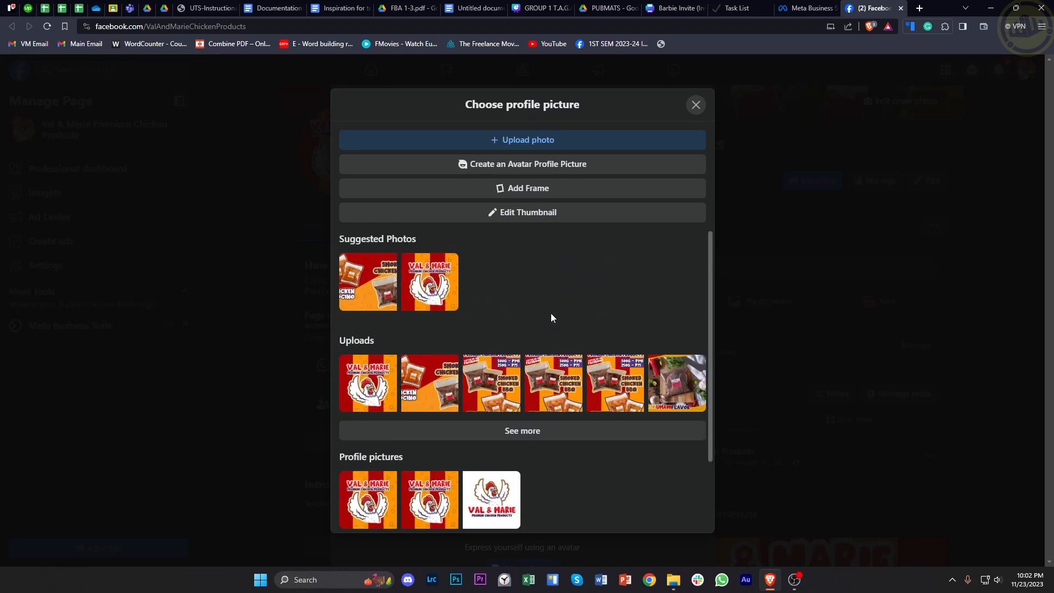
pyautogui.click(507, 145)
pyautogui.scroll(-1, 482, 243)
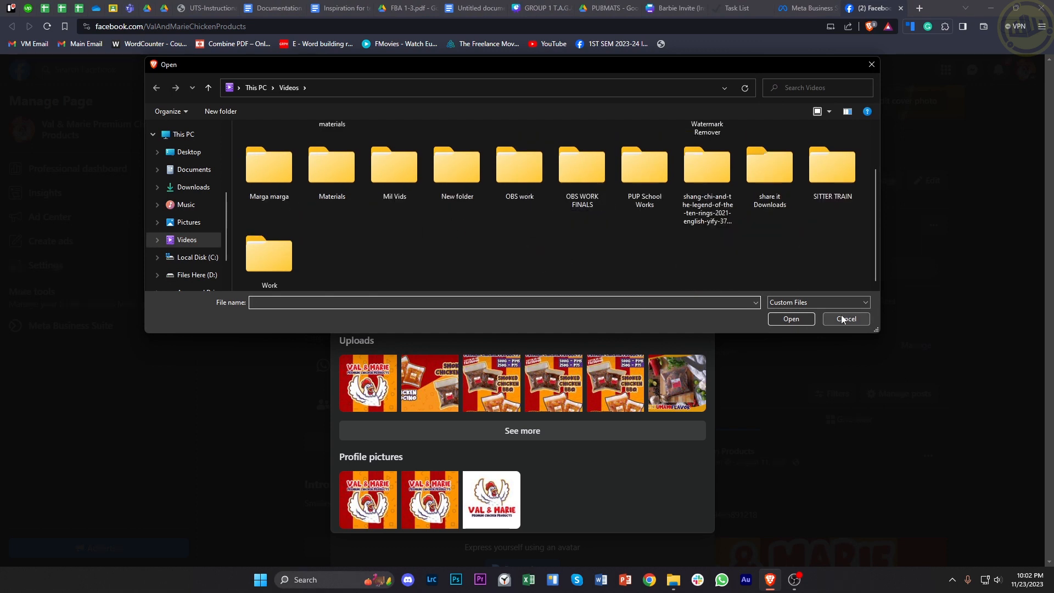
pyautogui.click(862, 320)
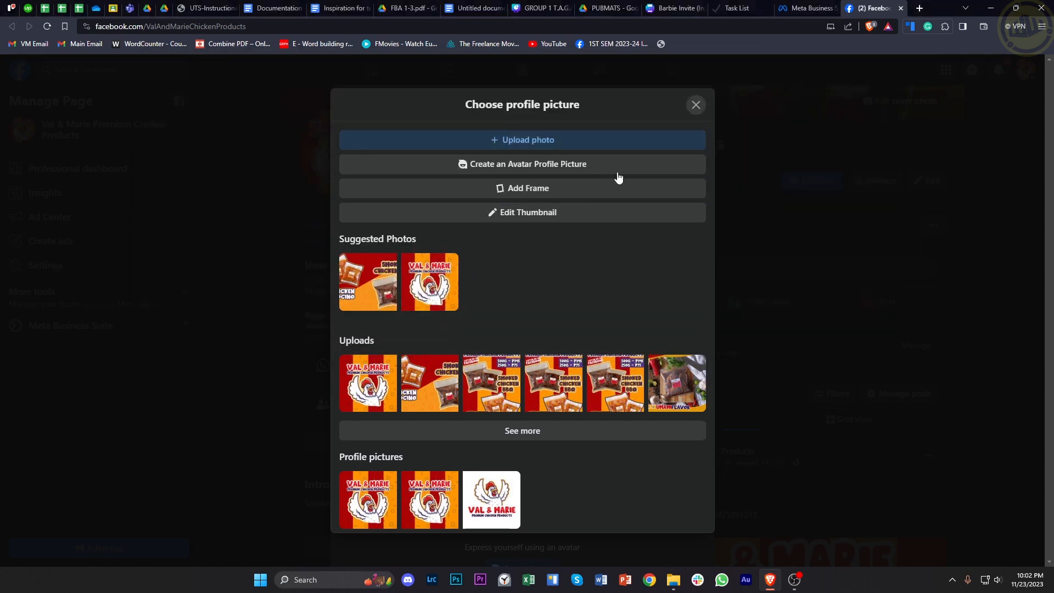
pyautogui.click(696, 108)
# - Close the Edit Page dialog and switch back to the Meta Business Suite tab
pyautogui.click(696, 103)
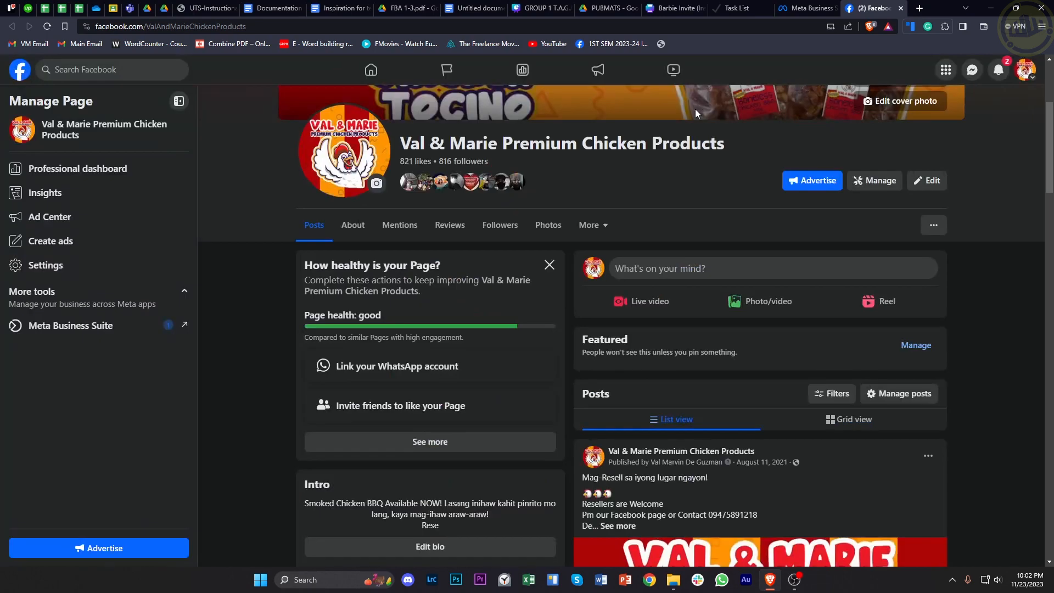
pyautogui.click(807, 9)
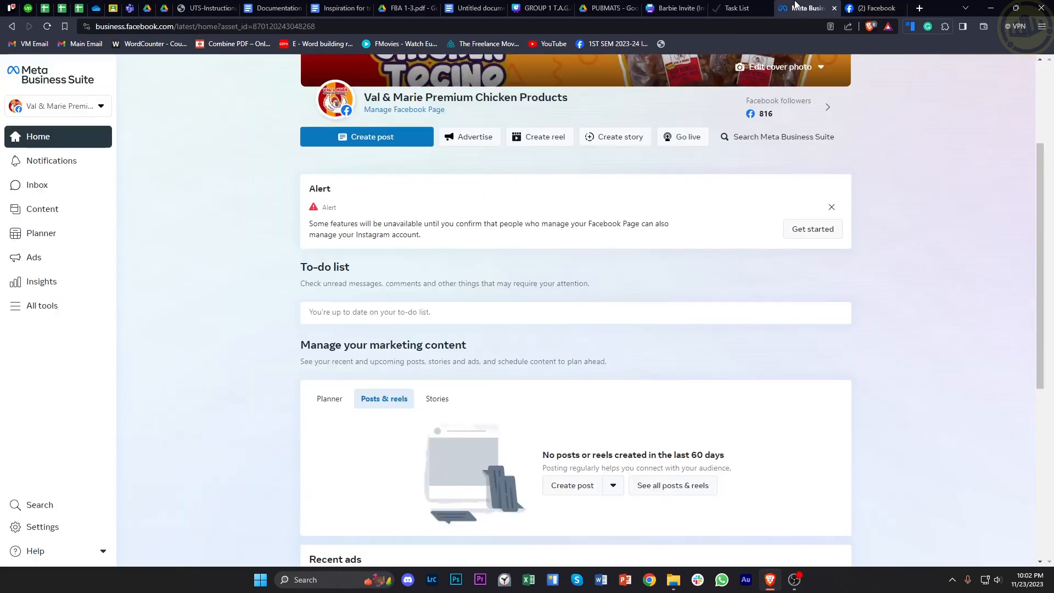